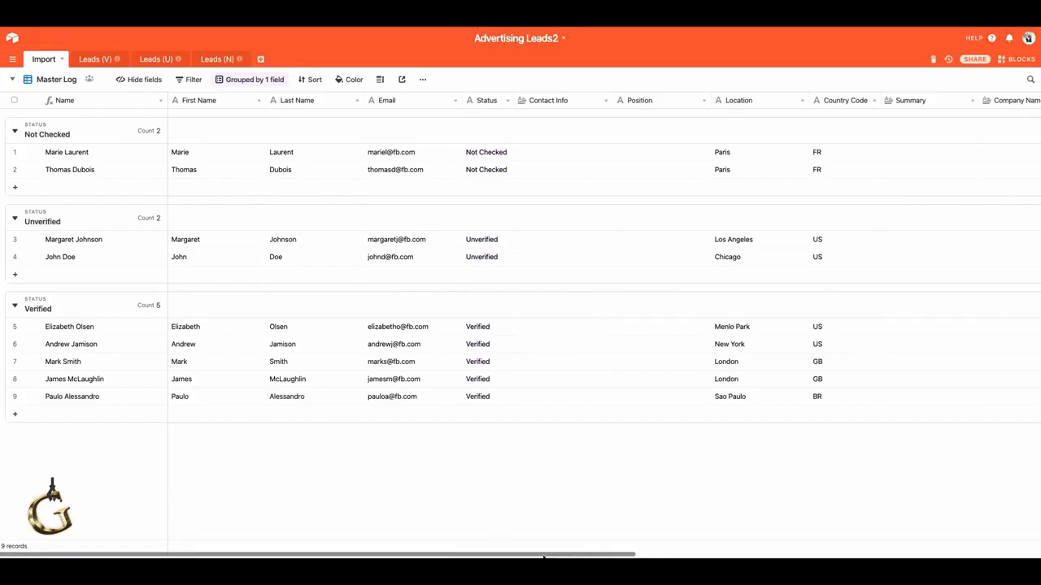
- Copy the 3/25/2020 date into every empty Created2 cell of the Import table's Master Log
drag(555, 556, 915, 551)
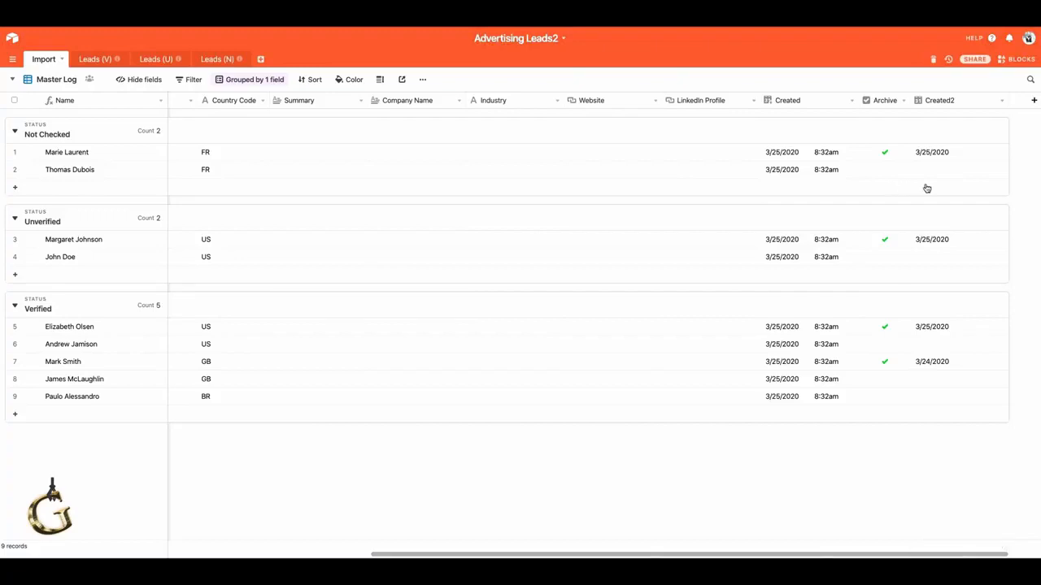
click(970, 174)
click(963, 160)
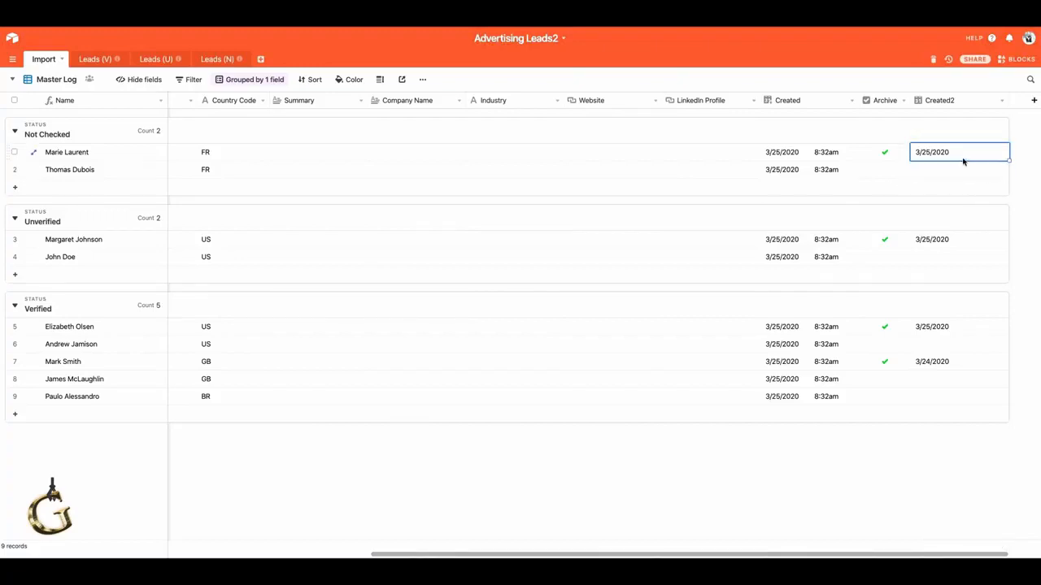
key(ctrl+c)
click(962, 169)
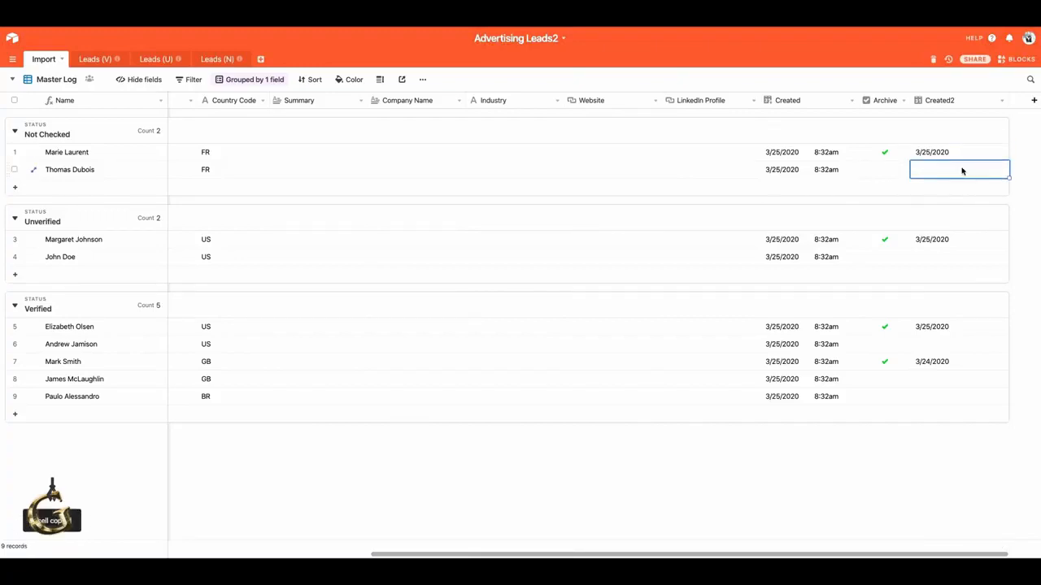
key(ctrl+v)
click(949, 255)
key(ctrl+v)
click(943, 348)
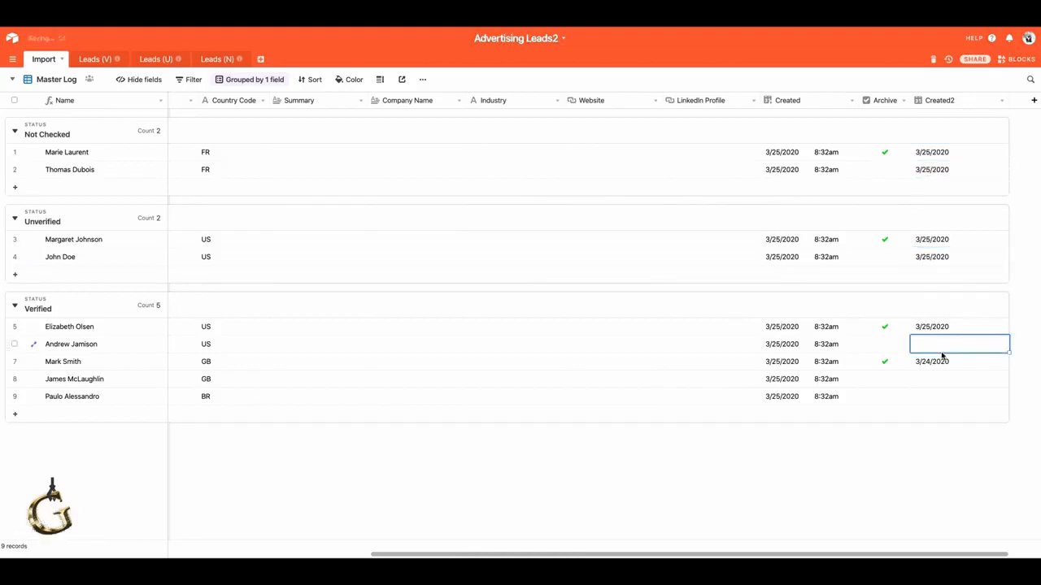
key(ctrl+v)
click(940, 382)
key(ctrl+v)
click(935, 397)
key(ctrl+v)
click(915, 464)
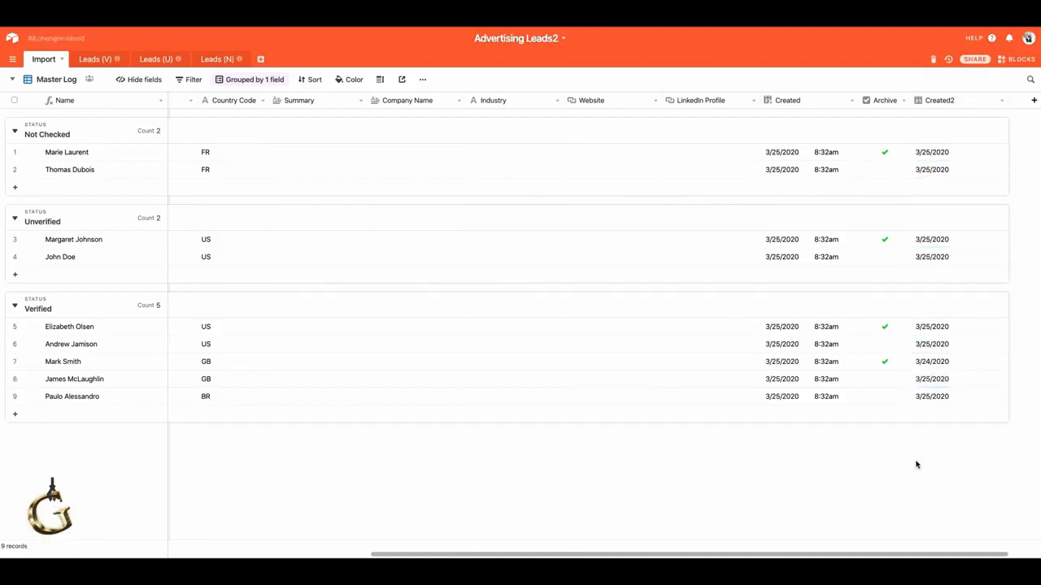
- Switch the Import table to the Unarchived view and mark the Verified lead located in London as archived
drag(743, 553, 304, 494)
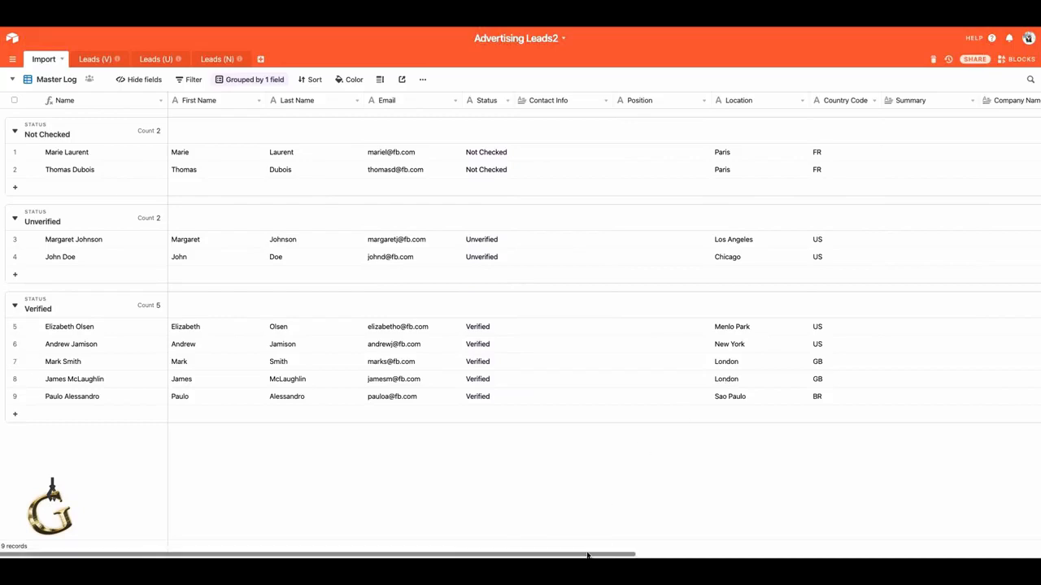
mouse_move(588, 553)
mouse_down()
mouse_move(860, 550)
mouse_move(572, 548)
mouse_up()
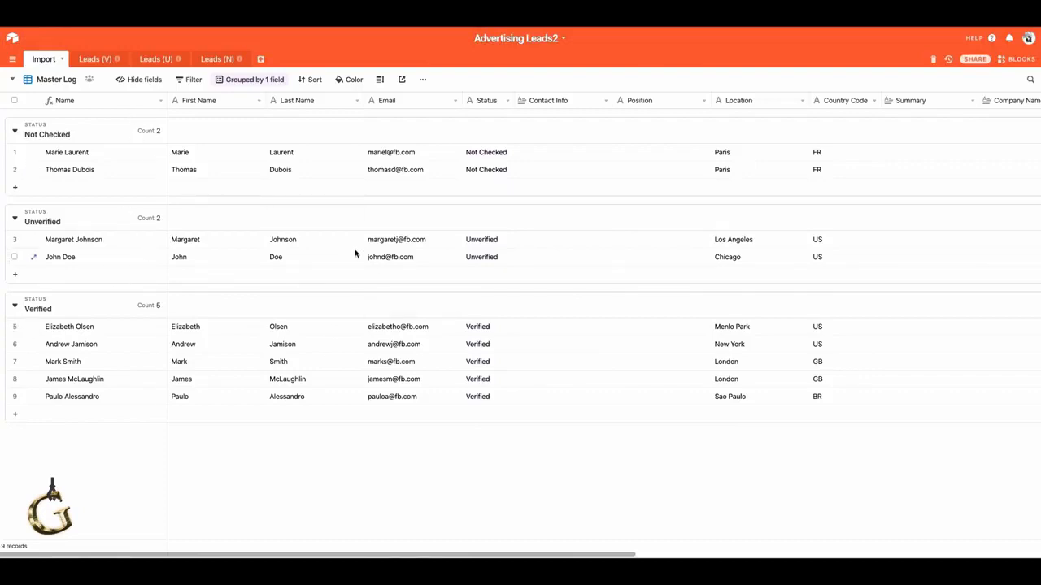
click(71, 81)
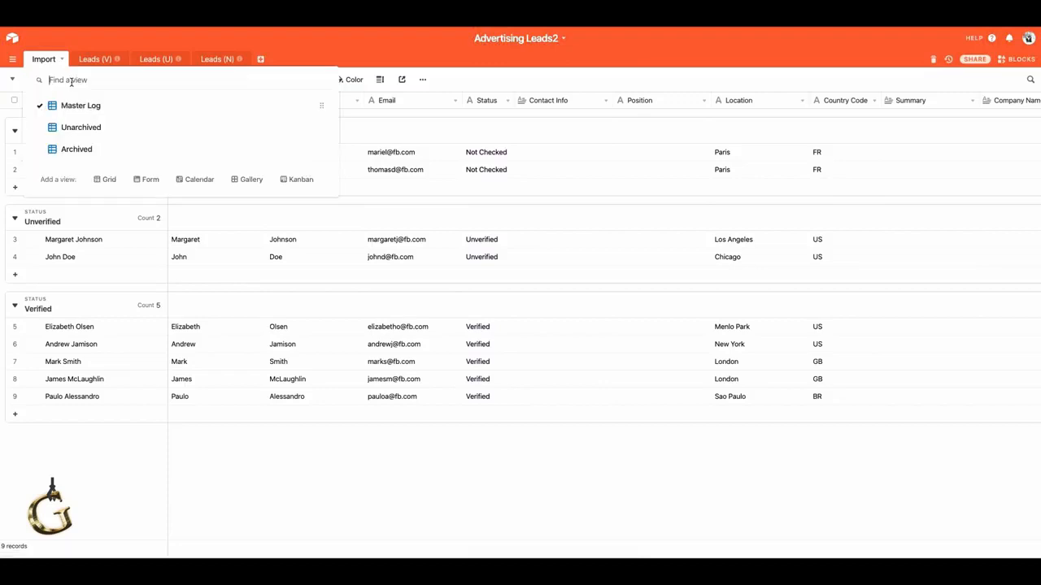
click(78, 130)
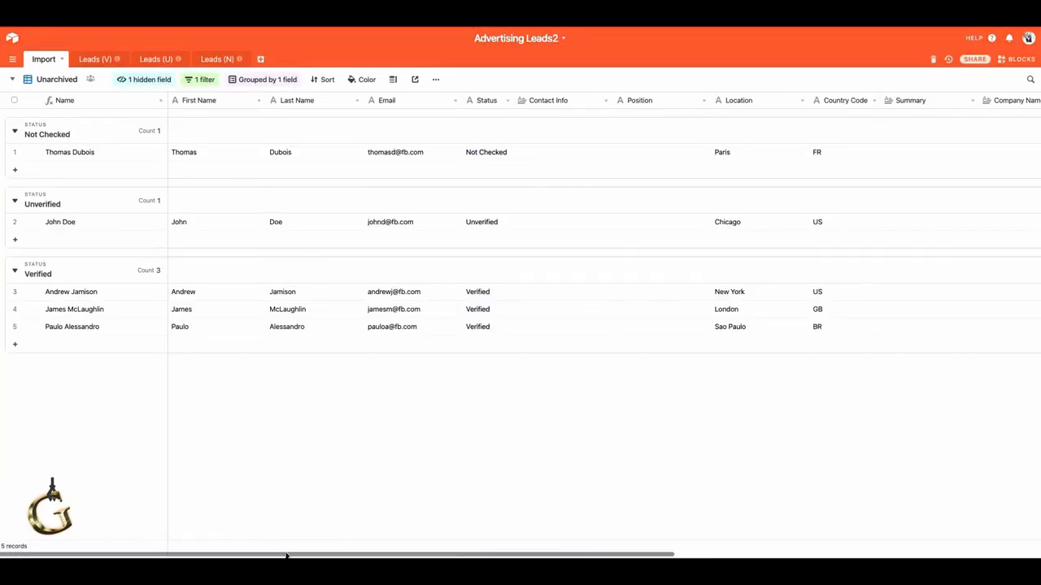
drag(286, 556, 583, 555)
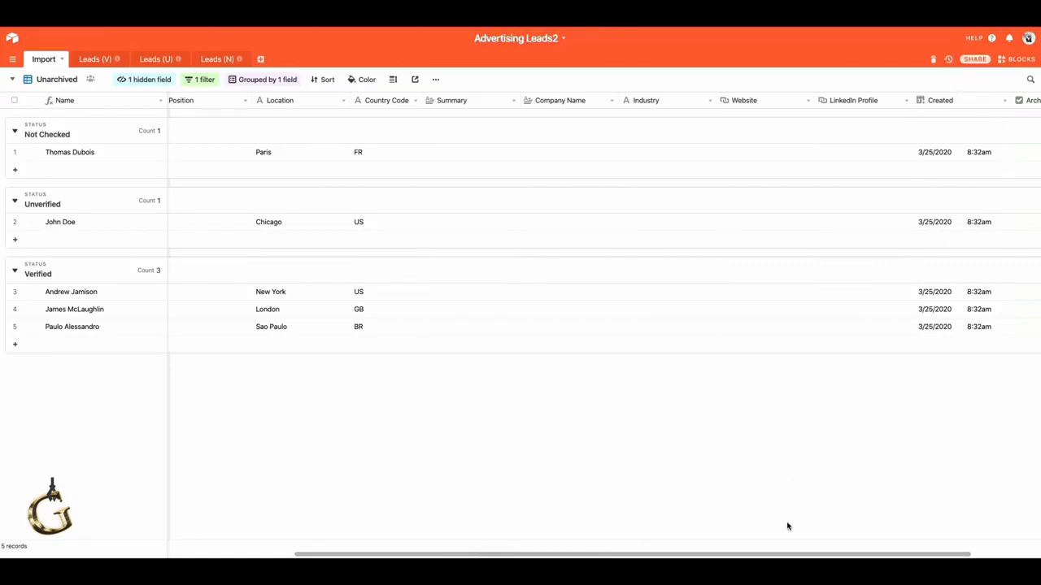
drag(788, 556, 907, 552)
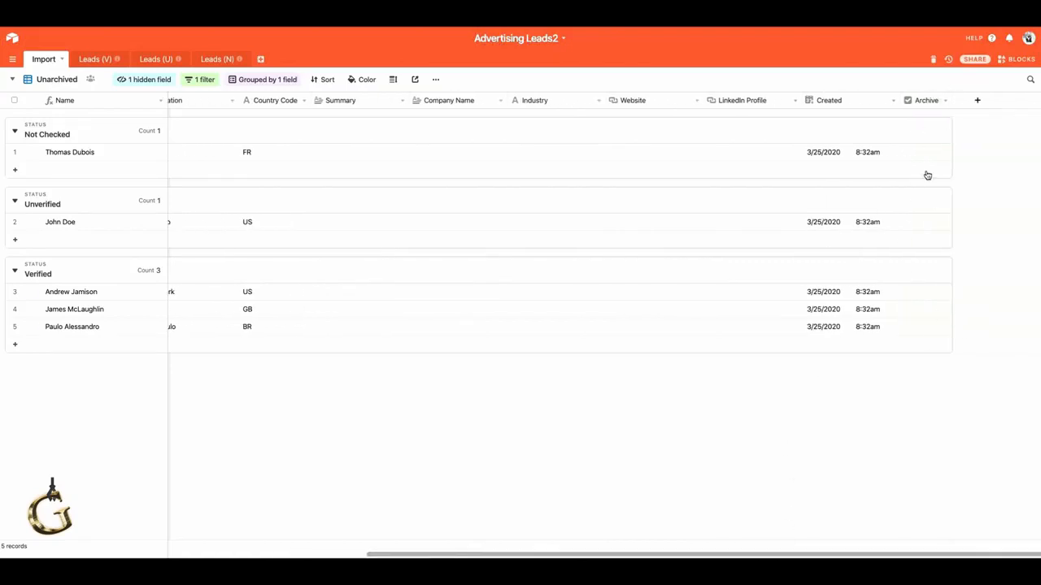
click(920, 318)
click(919, 318)
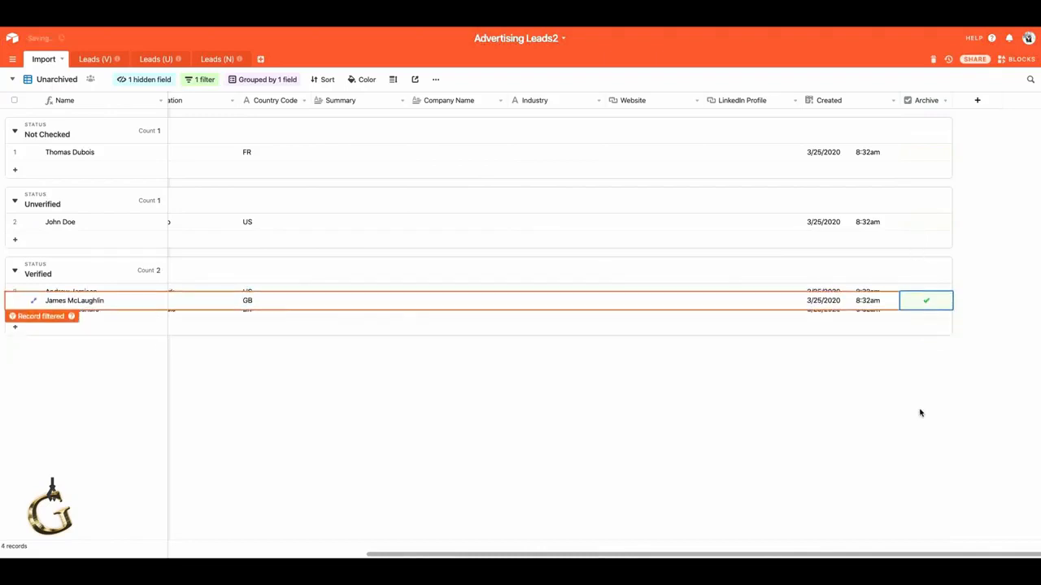
click(920, 412)
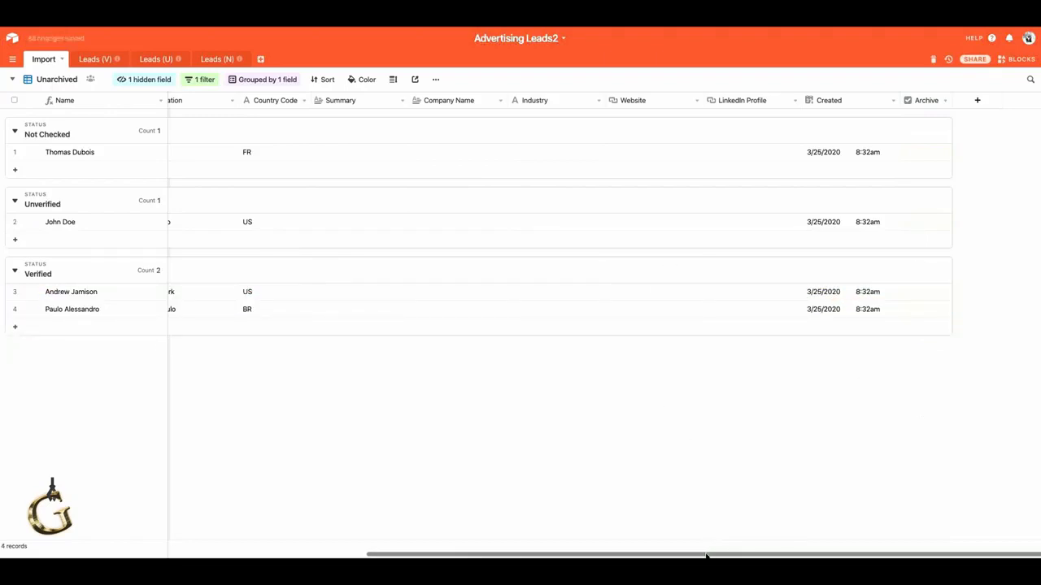
- Open the Import table's Archived view and examine its status and date groups, expanding the Verified 3/24/2020 group
drag(708, 556, 393, 531)
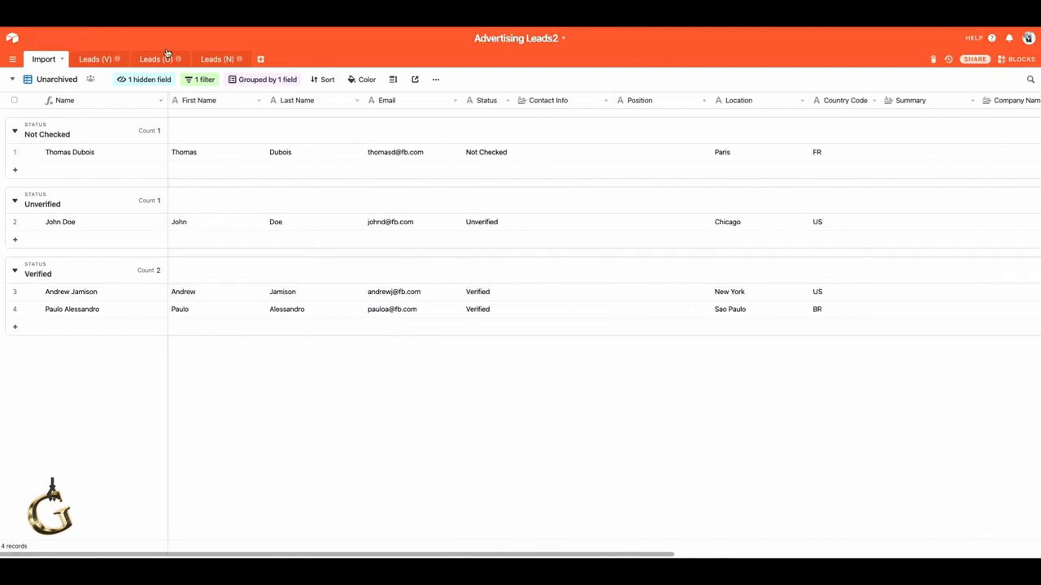
click(83, 63)
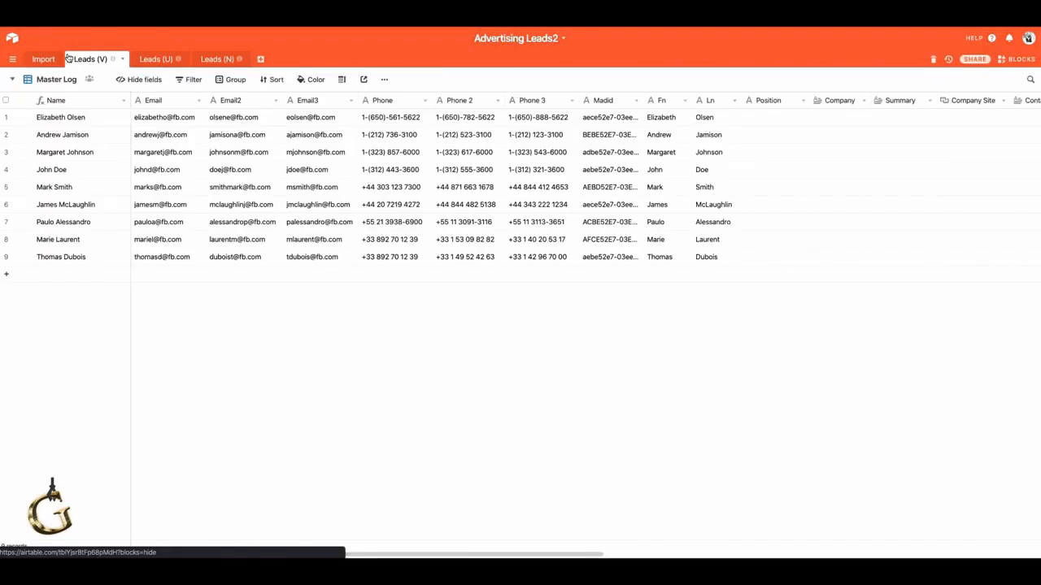
click(44, 59)
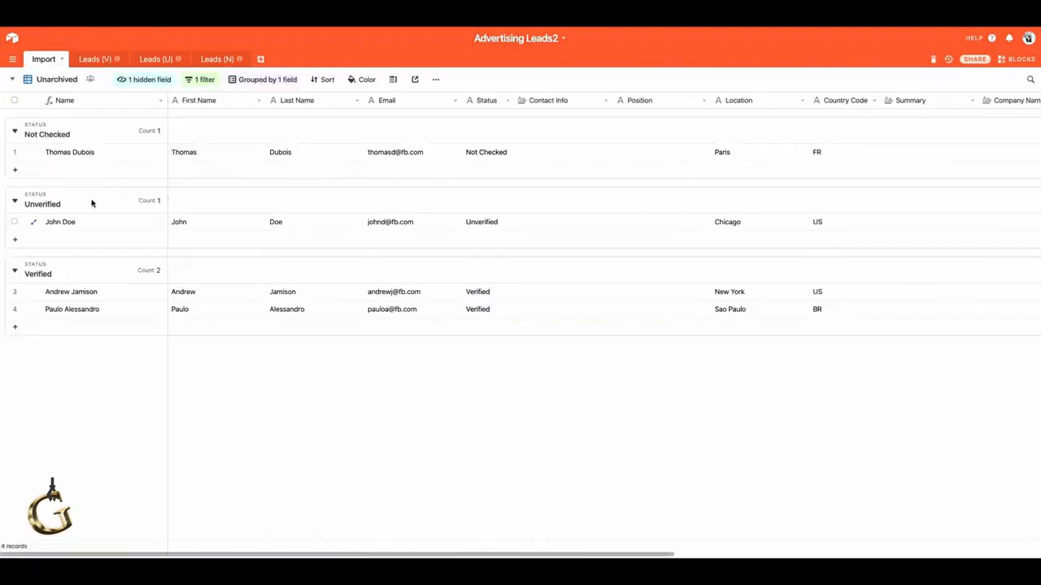
click(62, 82)
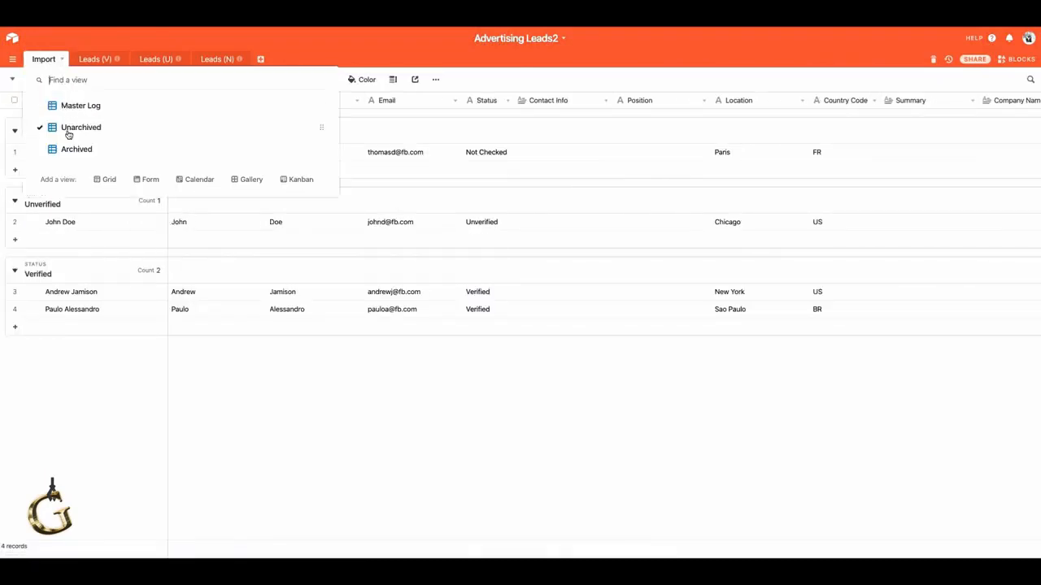
click(69, 151)
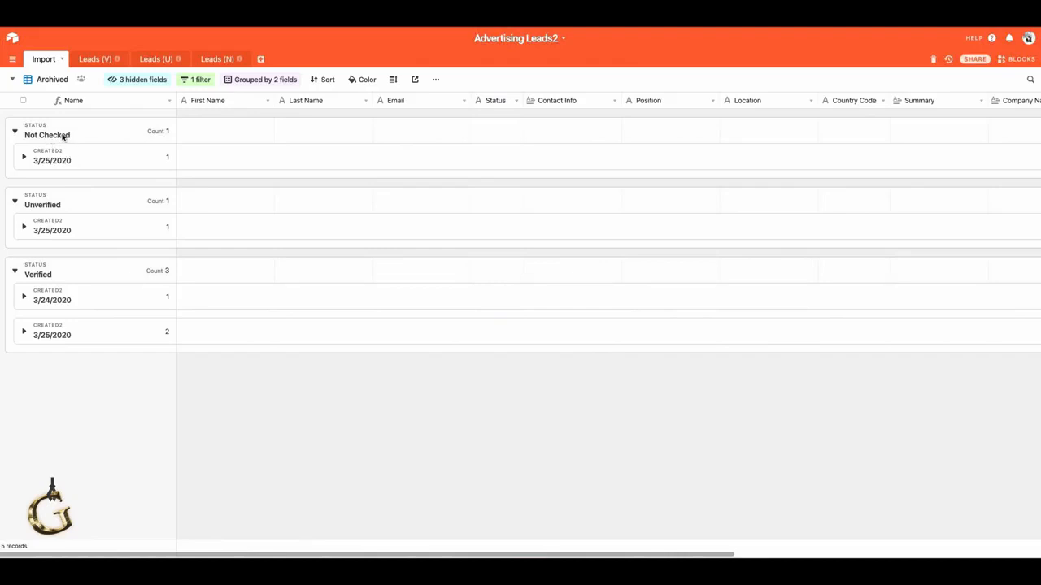
click(24, 157)
click(24, 157)
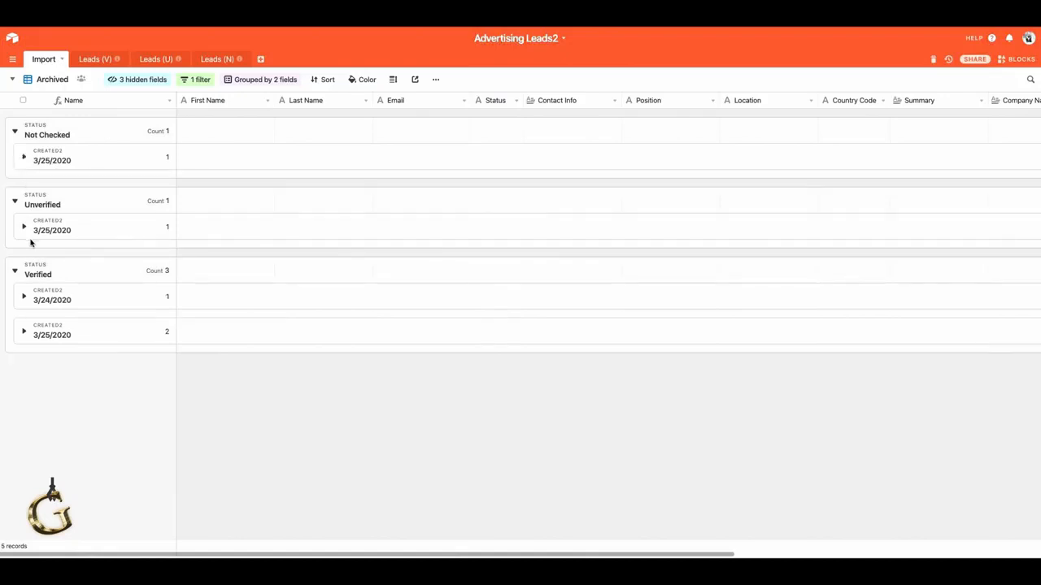
click(14, 201)
click(15, 201)
click(23, 297)
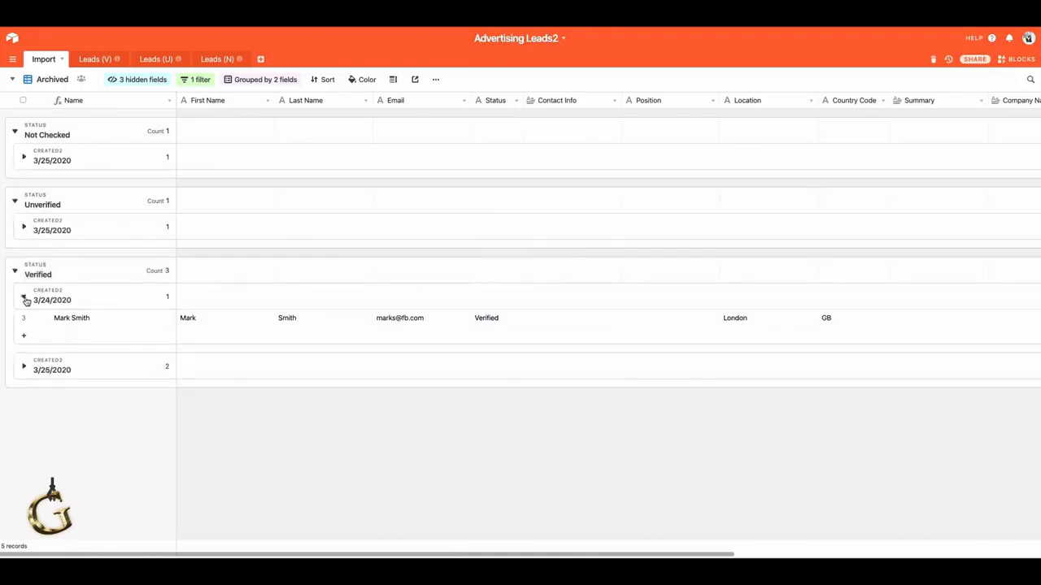
click(23, 370)
click(23, 370)
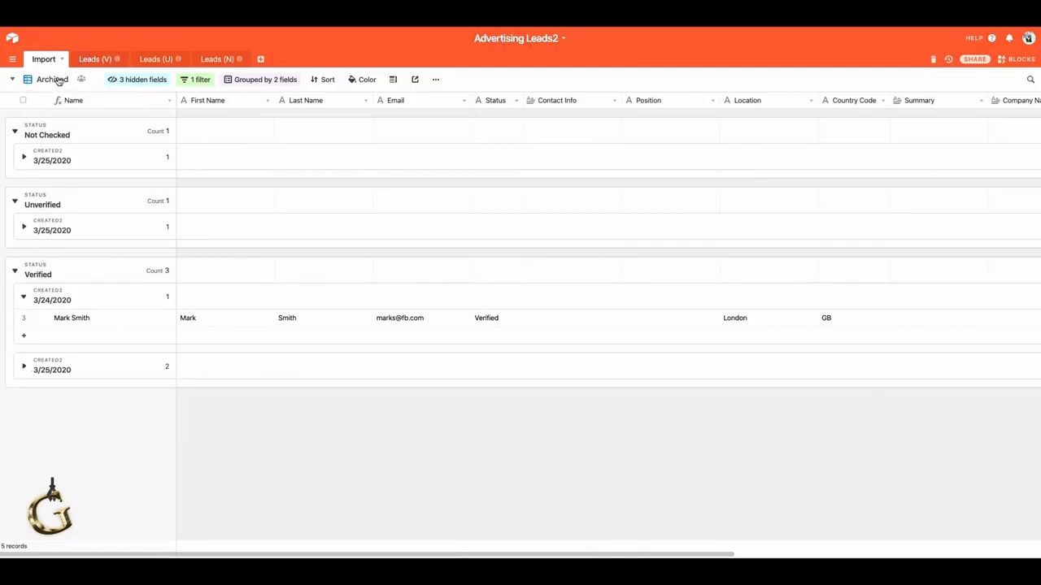
- Return the Import table to its Unarchived view
click(58, 80)
click(77, 127)
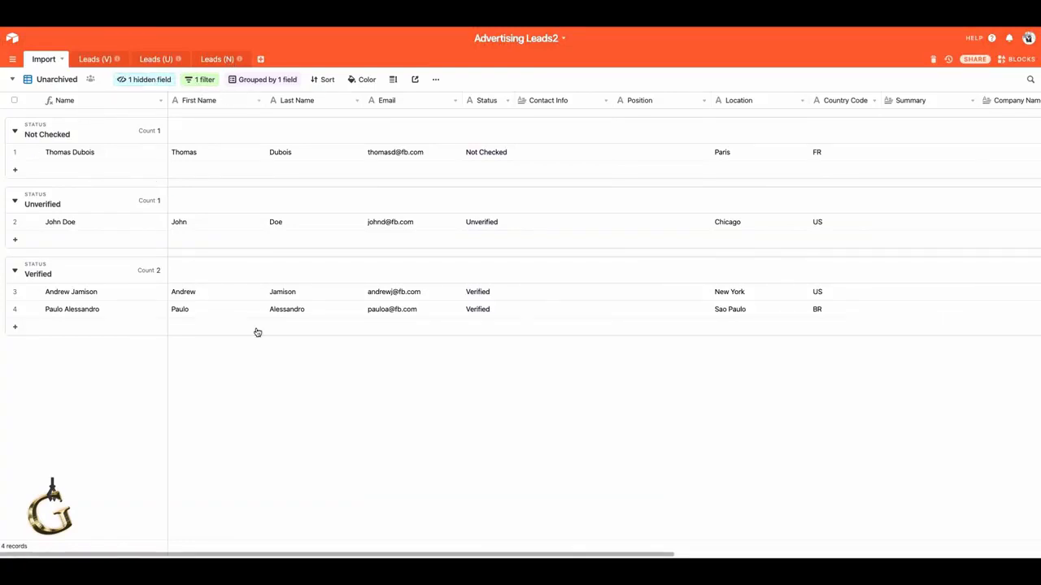
drag(282, 557, 127, 548)
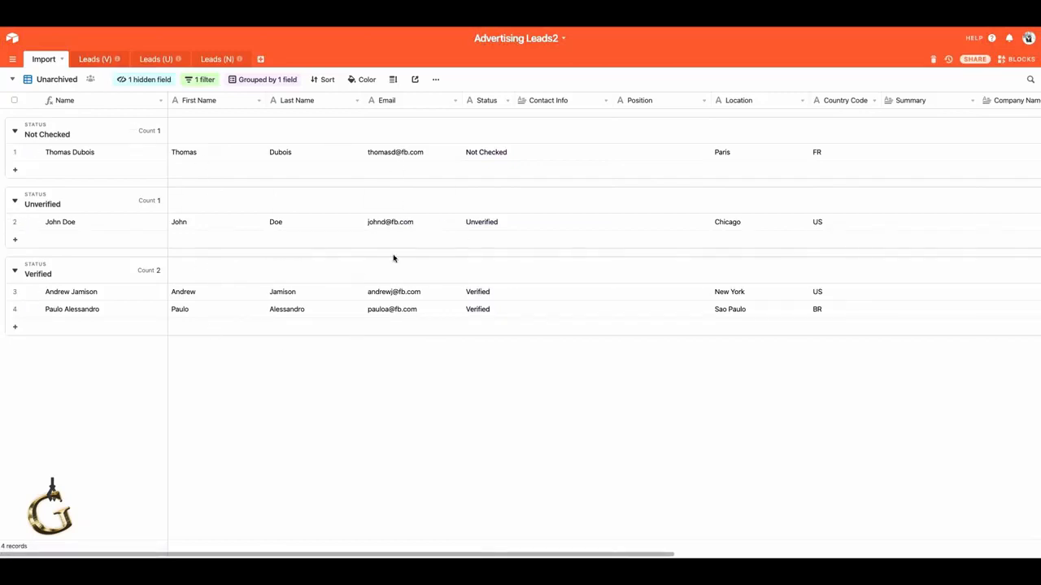
- Open the Leads (V) table and look through all fields of its Master Log, from Email to LinkedIn Profile
click(88, 60)
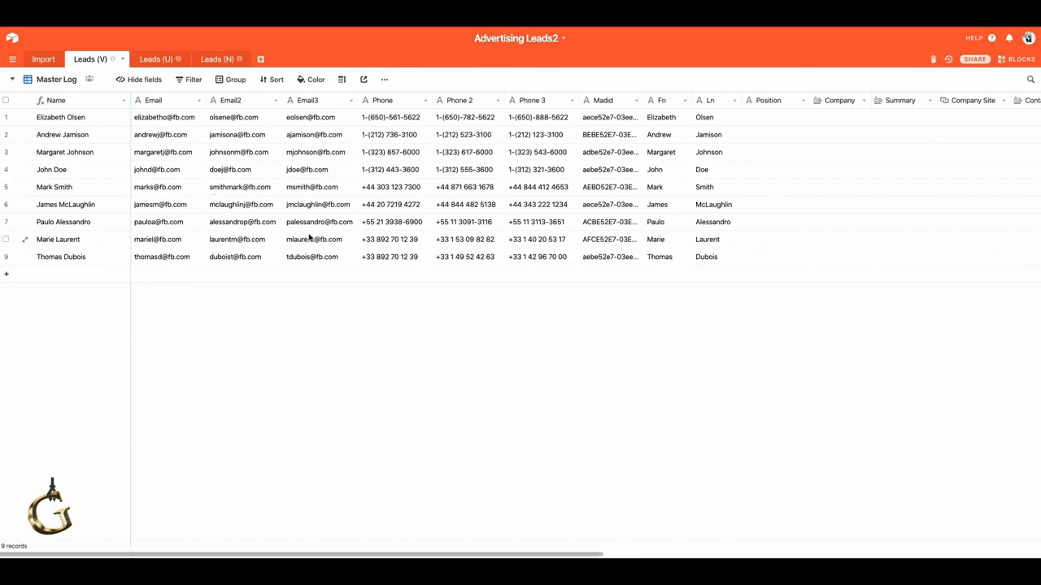
drag(346, 555, 783, 539)
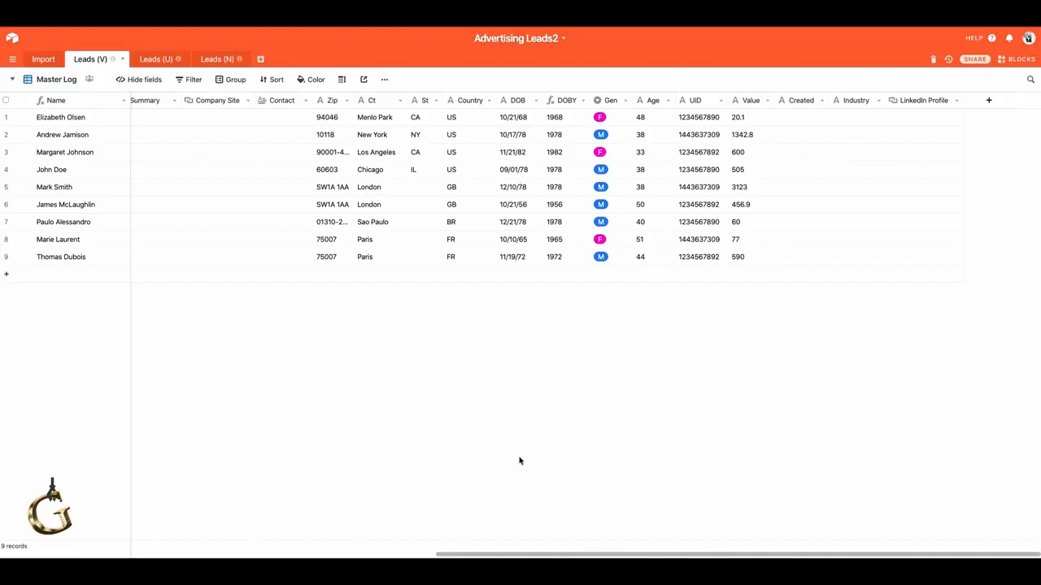
drag(522, 556, 531, 527)
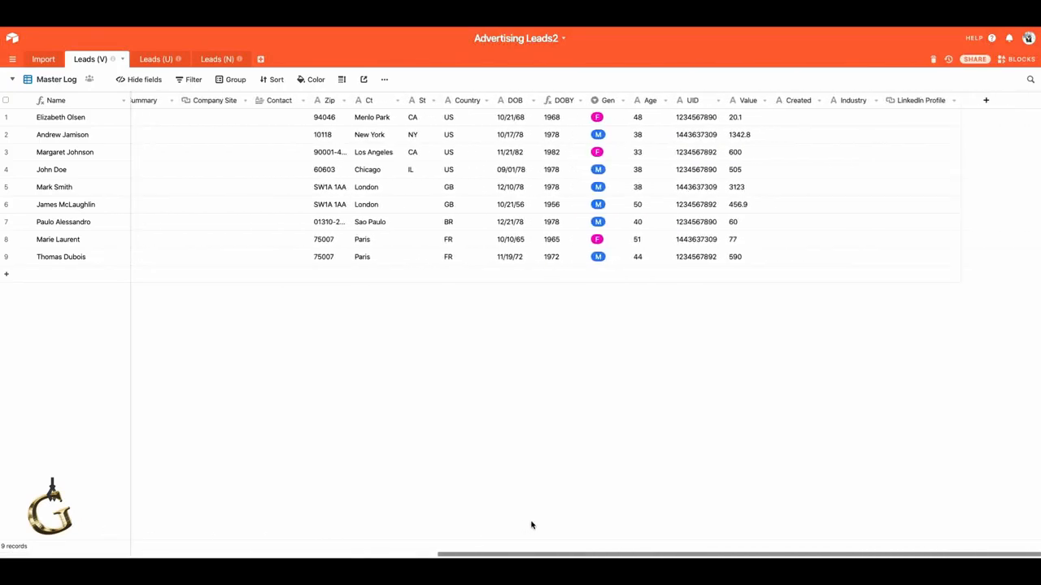
drag(531, 525, 76, 546)
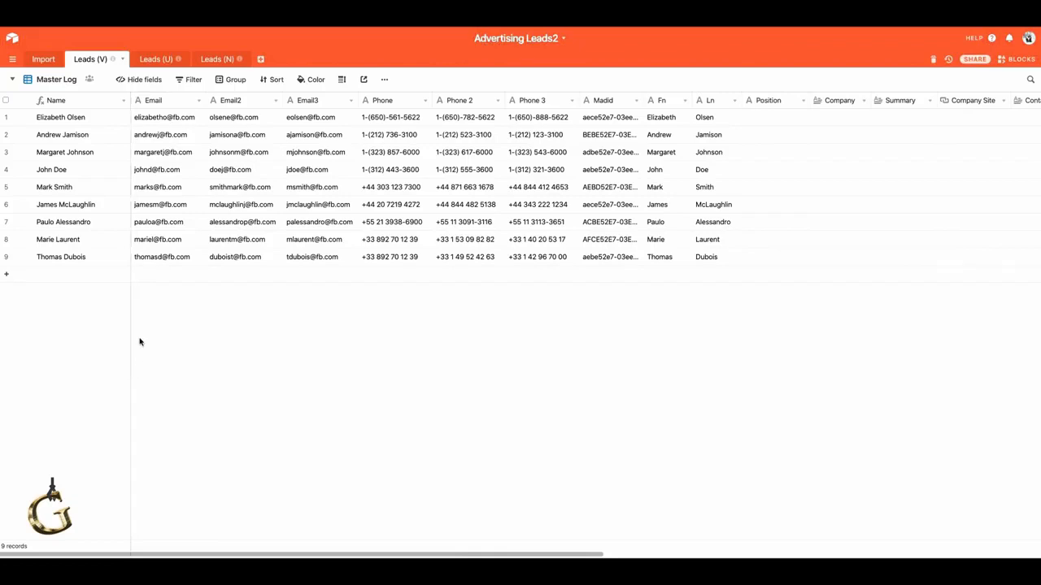
- Switch Leads (V) to the FB Lookalike Audience view and examine its fields through UID
click(72, 85)
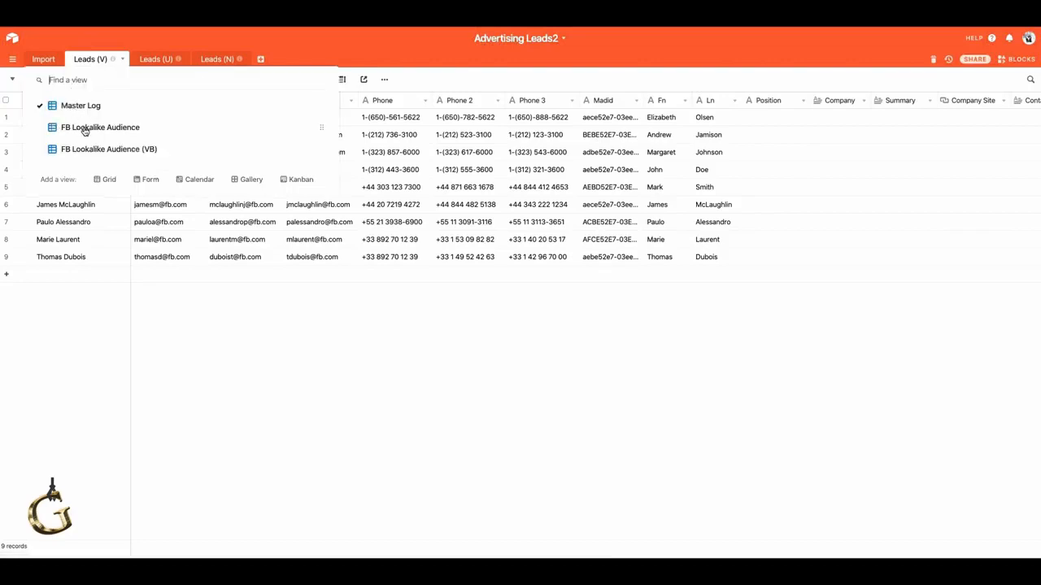
click(125, 128)
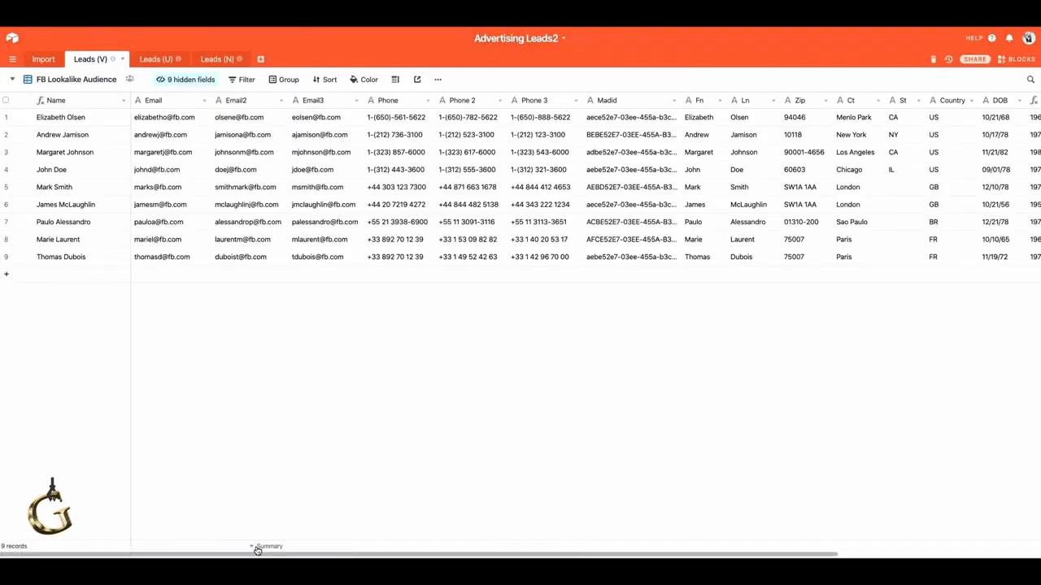
drag(257, 553, 502, 537)
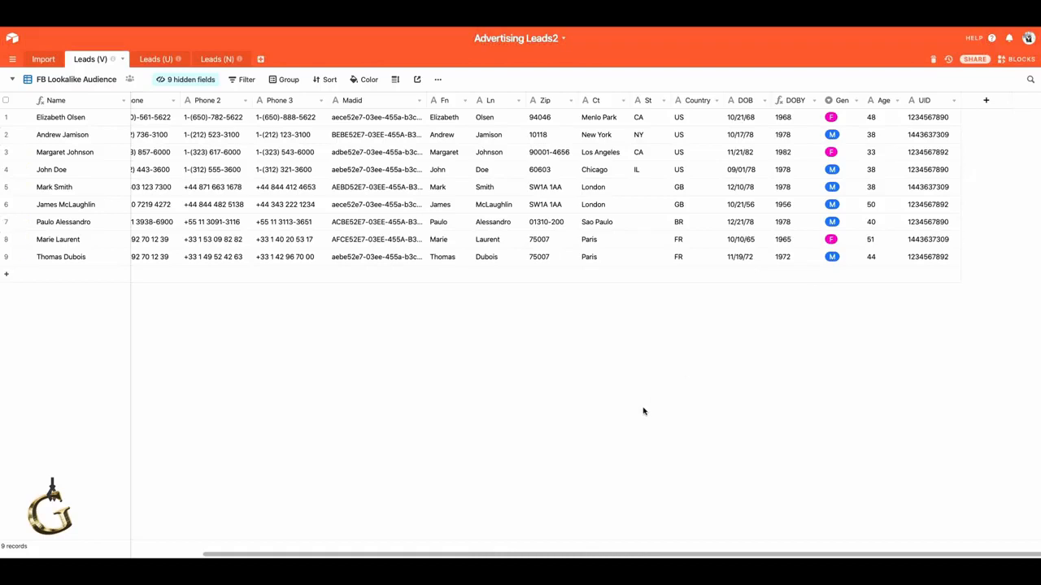
drag(633, 556, 372, 544)
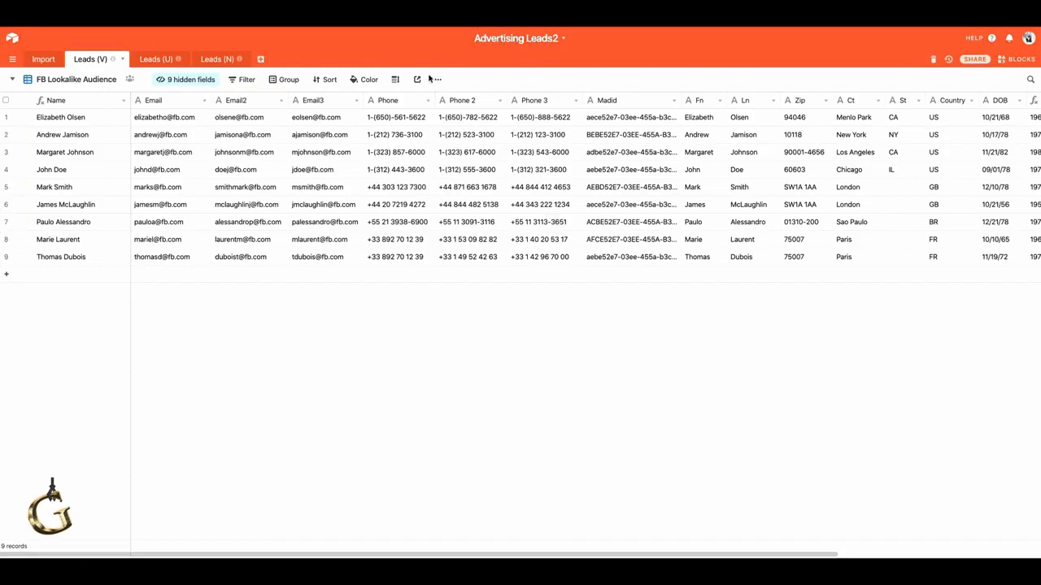
click(473, 351)
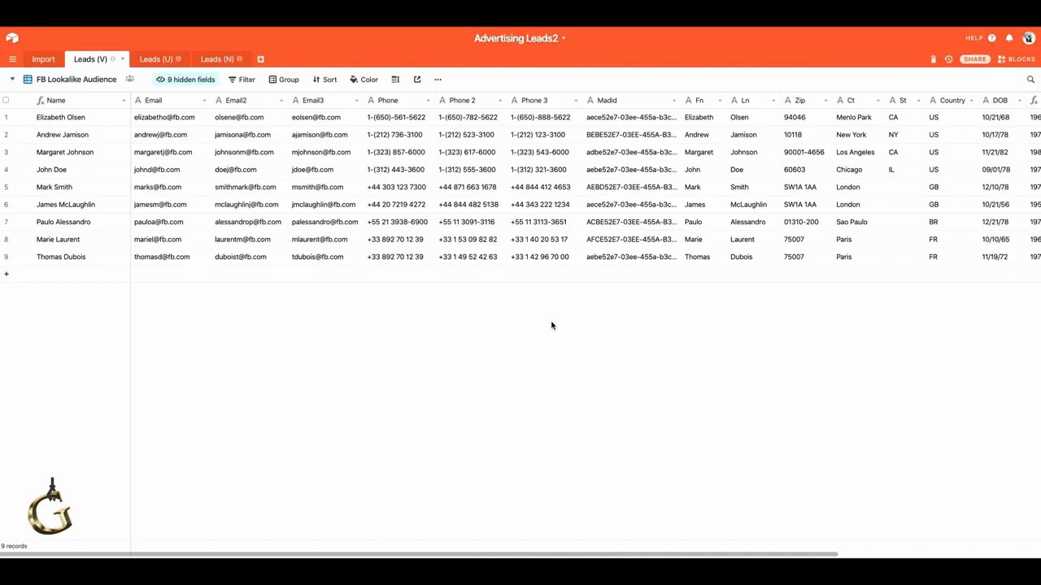
- Switch Leads (V) to the FB Lookalike Audience (VB) view and examine its fields through the Value column
click(94, 81)
click(92, 148)
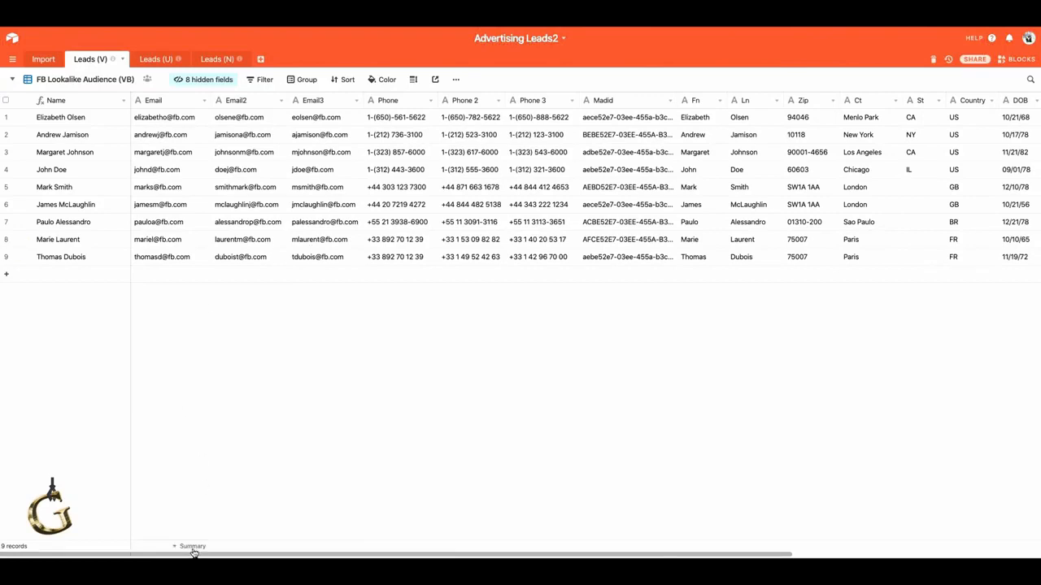
drag(194, 553, 402, 555)
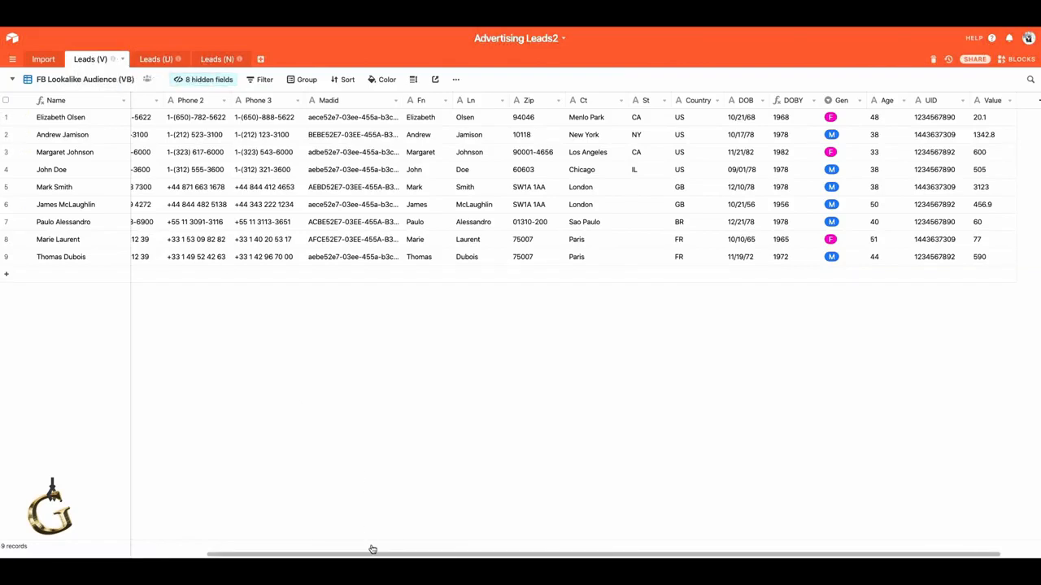
drag(371, 556, 159, 520)
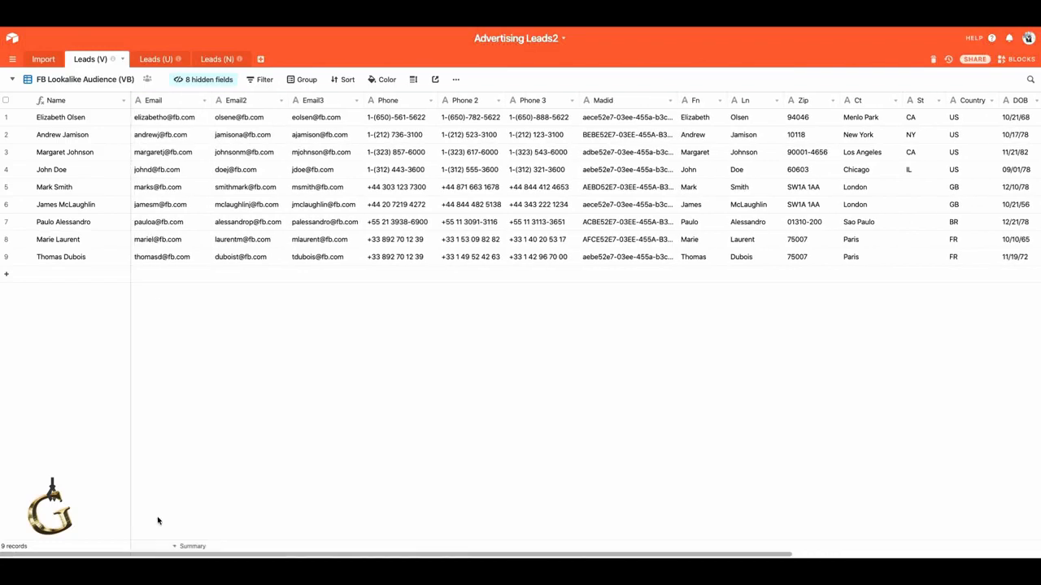